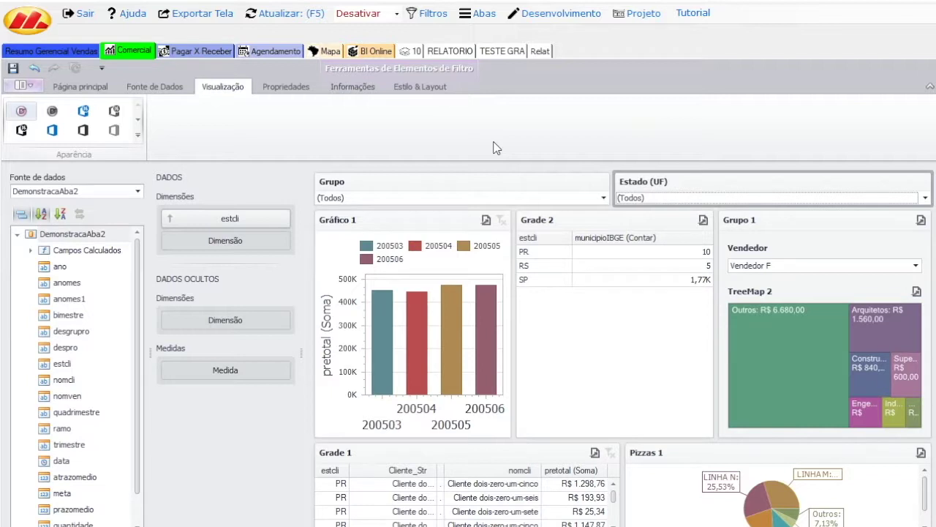
Open the Usuários window from the Projeto > Opções menu
{"action": "left_click", "coordinate": [632, 15]}
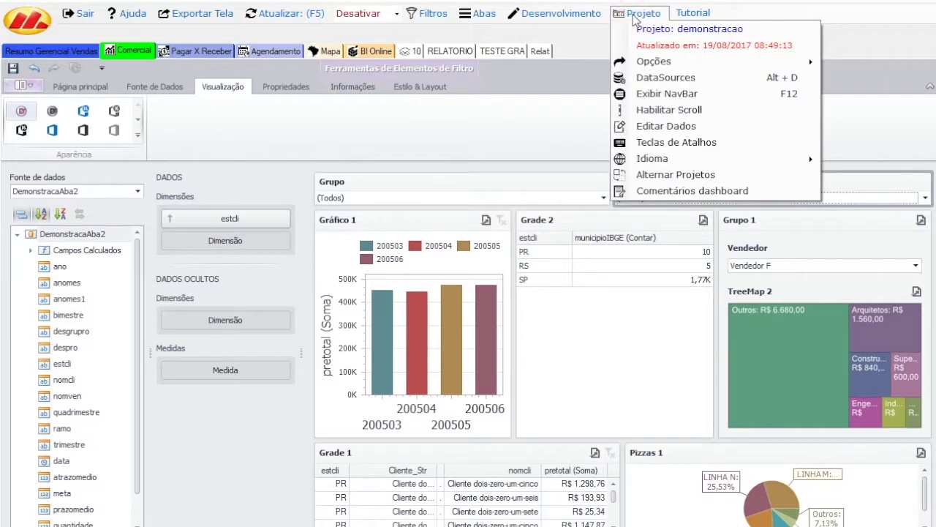
{"action": "left_click", "coordinate": [561, 31]}
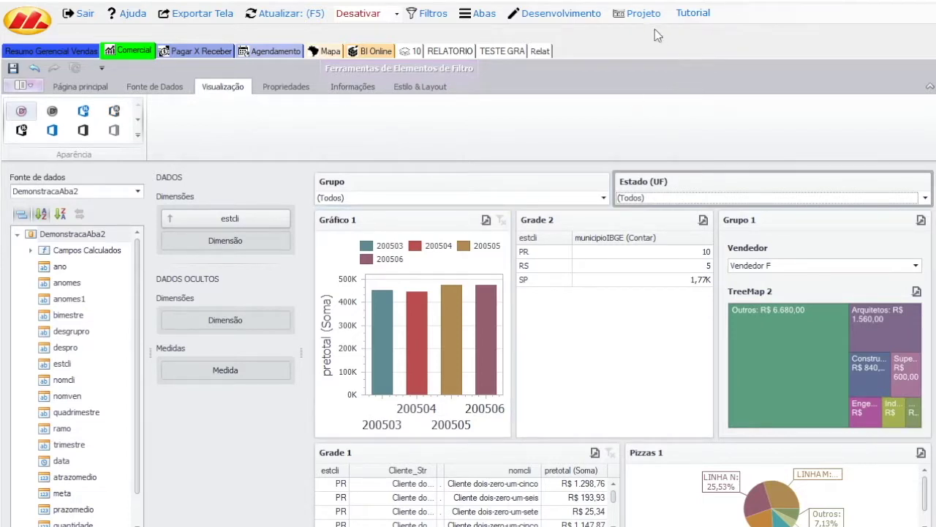
{"action": "left_click", "coordinate": [643, 14]}
{"action": "mouse_move", "coordinate": [678, 61]}
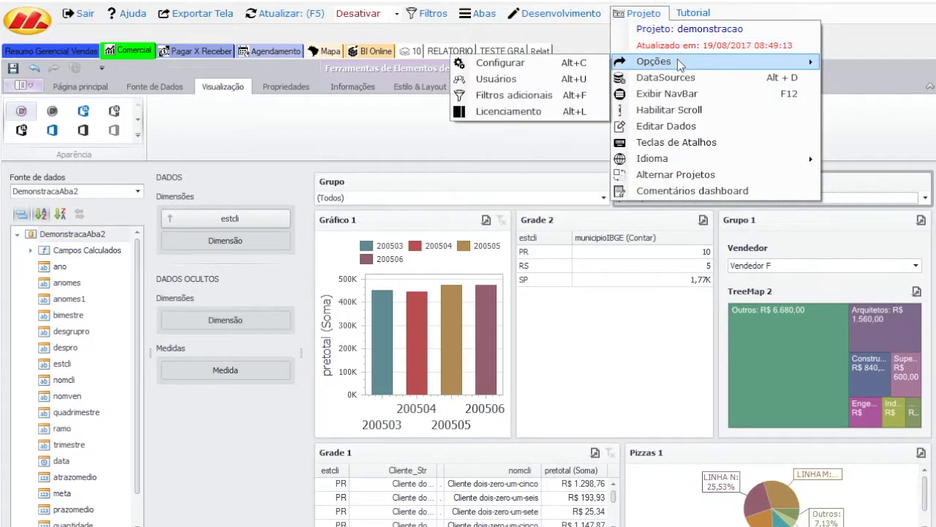
{"action": "left_click", "coordinate": [564, 79]}
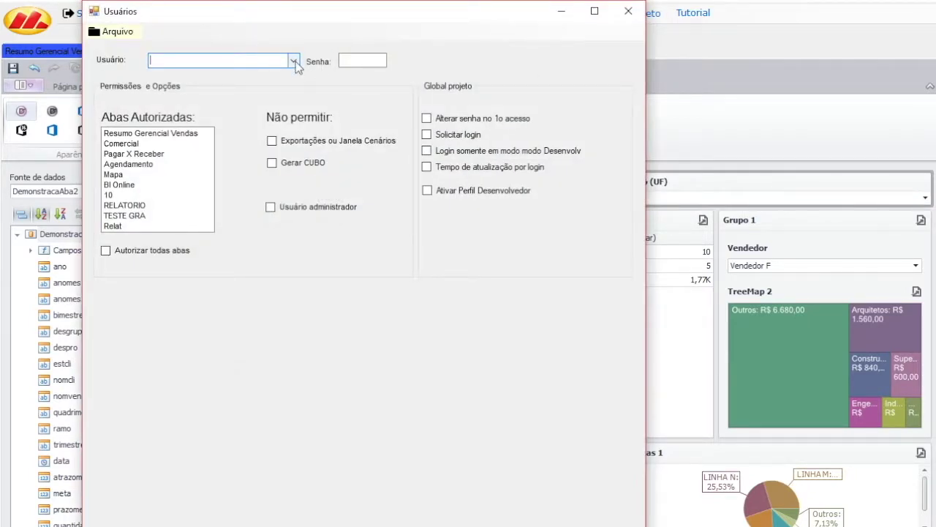
Turn on Solicitar login so the project requires a login
{"action": "left_click", "coordinate": [295, 62]}
{"action": "left_click", "coordinate": [309, 36]}
{"action": "left_click", "coordinate": [461, 137]}
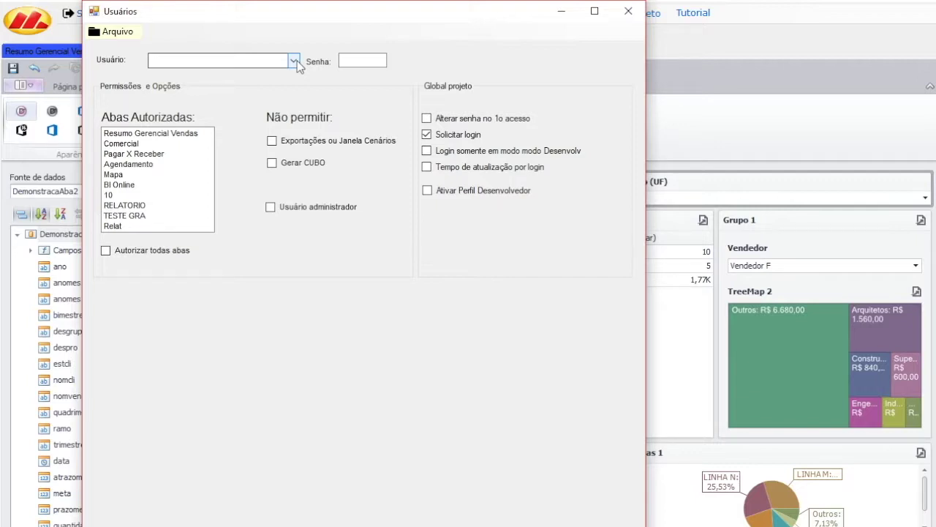
Enter the user name 'cliente' with its password and begin authorizing Resumo Gerencial Vendas
{"action": "left_click", "coordinate": [294, 63]}
{"action": "left_click", "coordinate": [266, 60]}
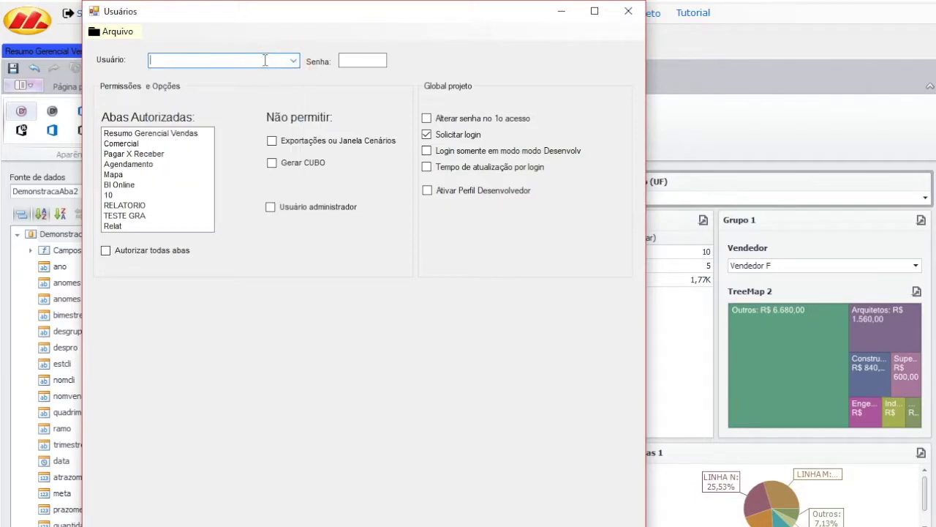
{"action": "type", "text": "cliente"}
{"action": "left_click", "coordinate": [364, 62]}
{"action": "type", "text": "123"}
{"action": "left_click", "coordinate": [160, 144]}
Authorize the Resumo Gerencial Vendas, Comercial and Agendamento tabs, leaving RELATORIO unselected
{"action": "left_click", "coordinate": [159, 135]}
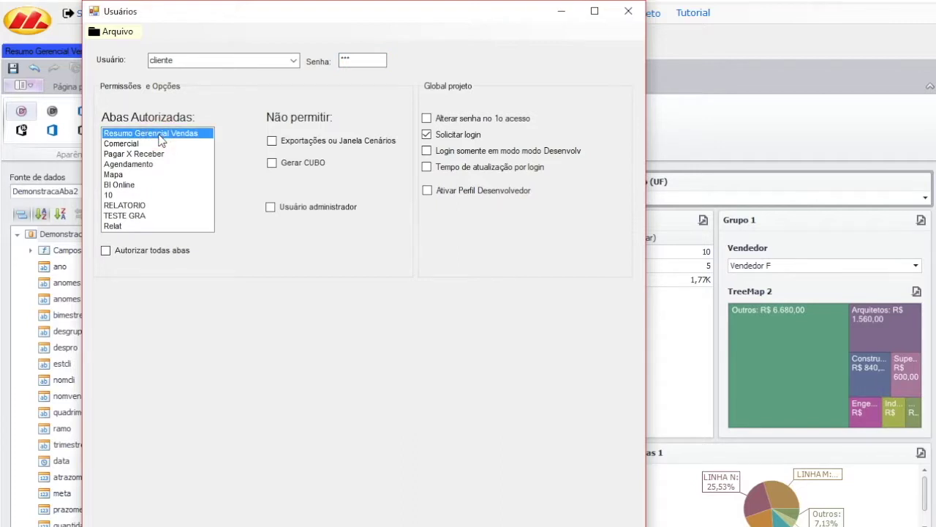
{"action": "left_click", "coordinate": [159, 144], "text": "ctrl"}
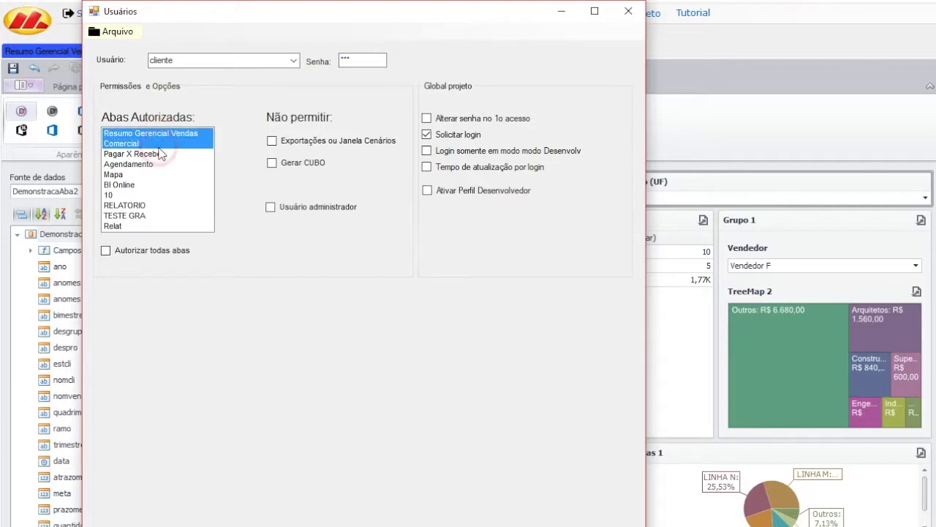
{"action": "left_click", "coordinate": [166, 206], "text": "ctrl"}
{"action": "left_click", "coordinate": [156, 205], "text": "ctrl"}
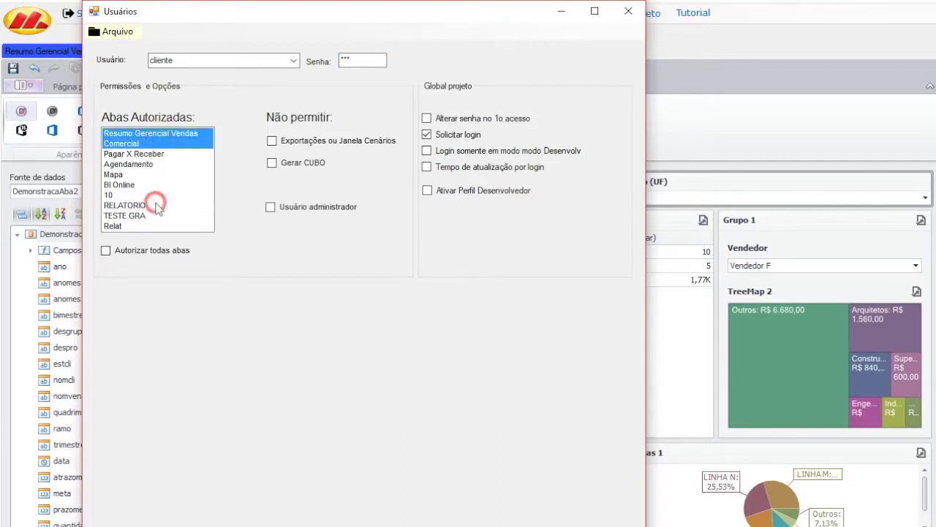
{"action": "left_click", "coordinate": [143, 165], "text": "ctrl"}
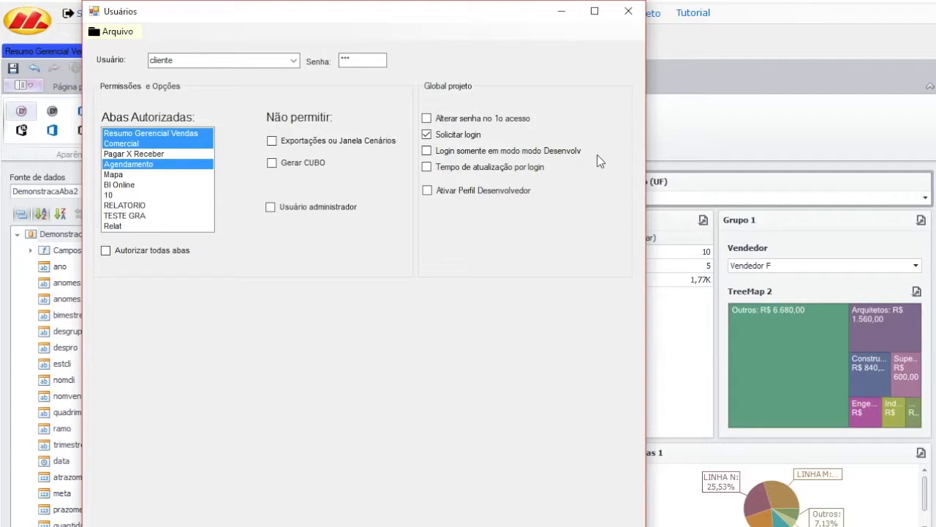
{"action": "left_click_drag", "start_coordinate": [480, 21], "coordinate": [531, 124]}
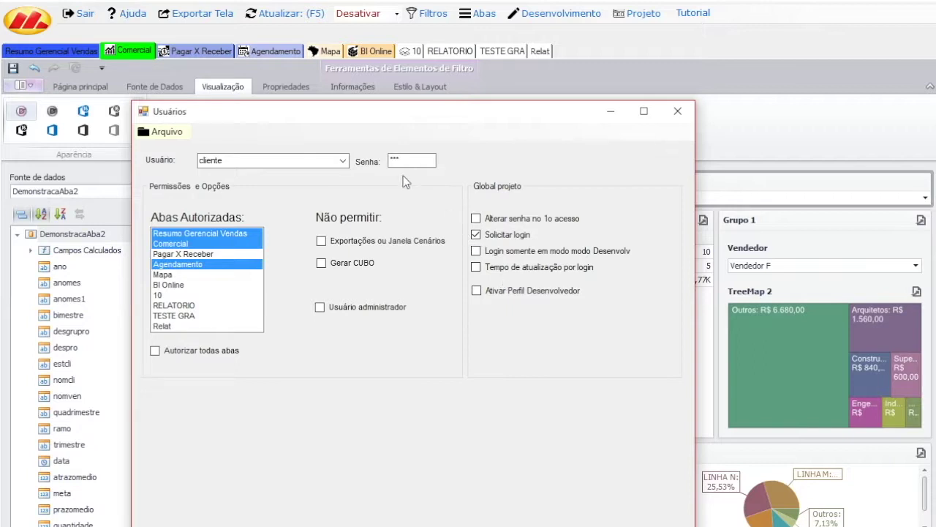
Save the cliente user with Arquivo > Salvar and close the Usuários window
{"action": "left_click", "coordinate": [171, 135]}
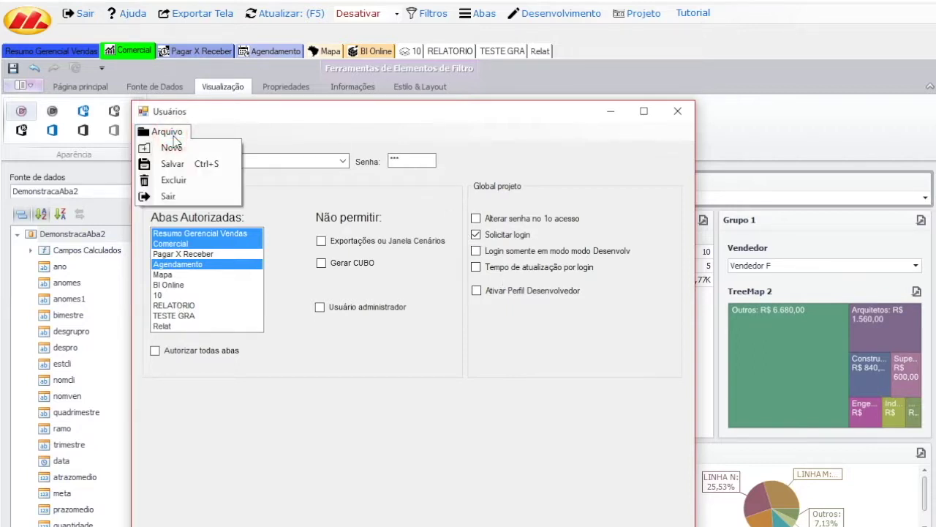
{"action": "left_click", "coordinate": [194, 164]}
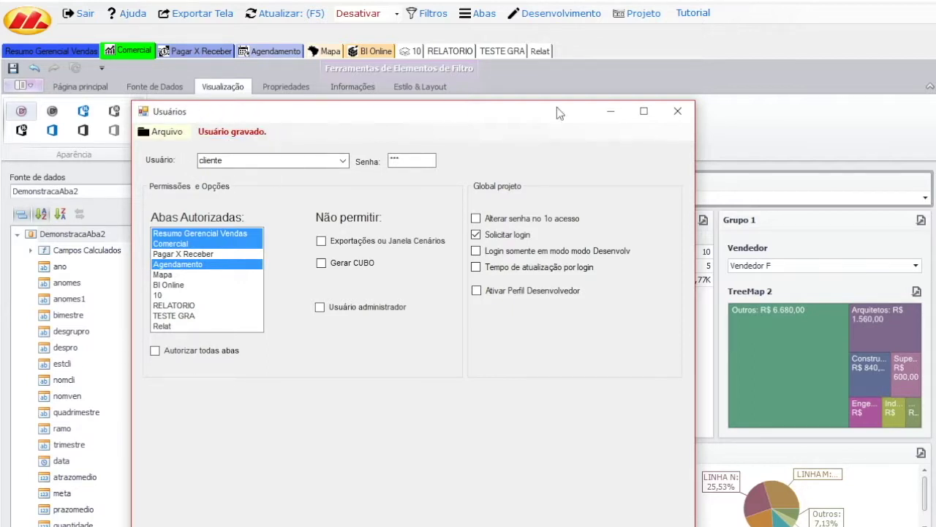
{"action": "left_click", "coordinate": [678, 112]}
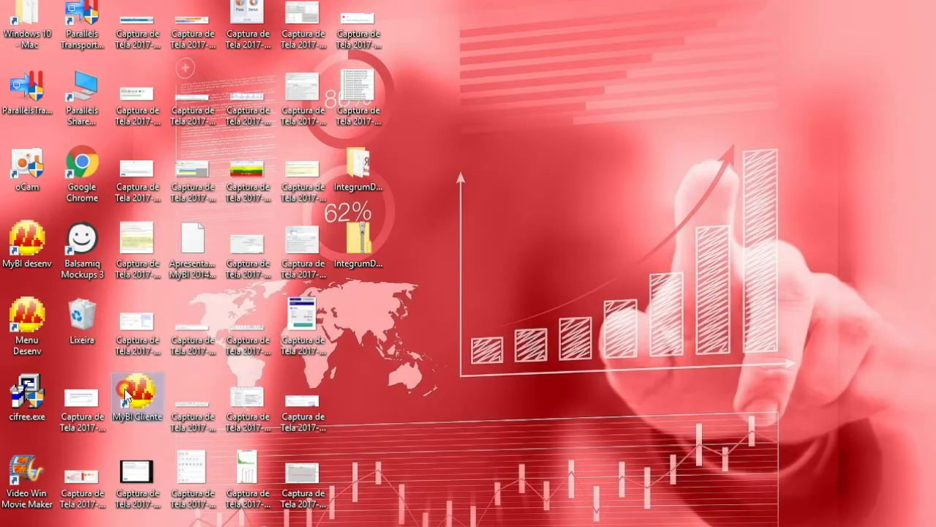
Launch MyBI Cliente, log in as cliente with its password, and open the Vendas project
{"action": "double_click", "coordinate": [127, 395]}
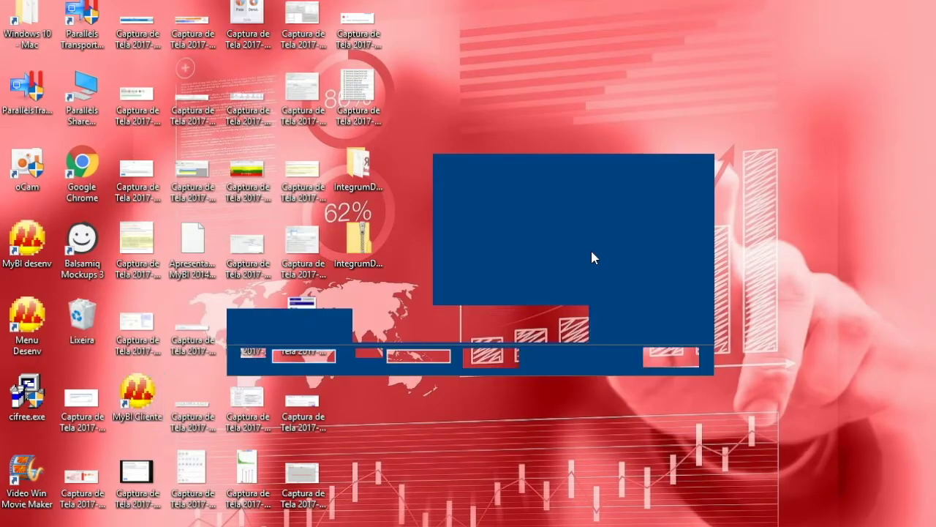
{"action": "left_click", "coordinate": [333, 355]}
{"action": "type", "text": "cliente"}
{"action": "key", "text": "Tab"}
{"action": "type", "text": "***"}
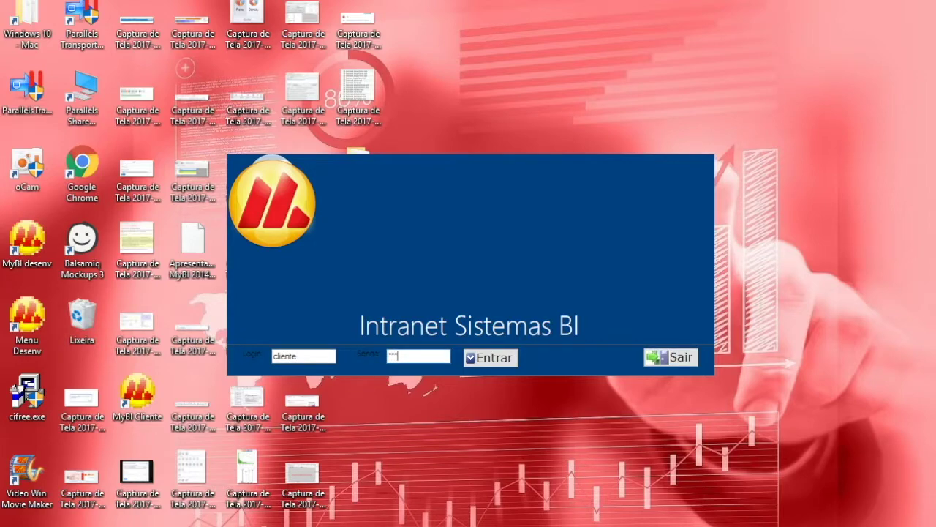
{"action": "key", "text": "Return"}
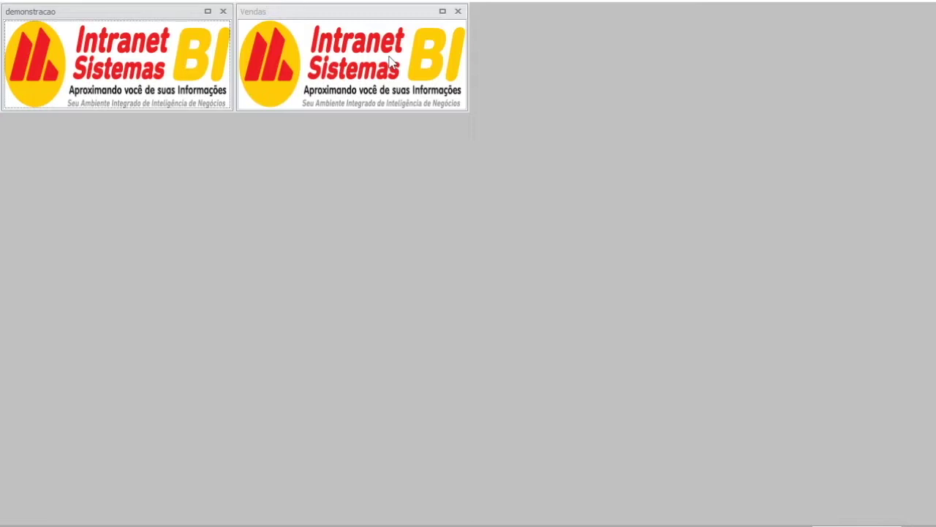
{"action": "left_click", "coordinate": [290, 55]}
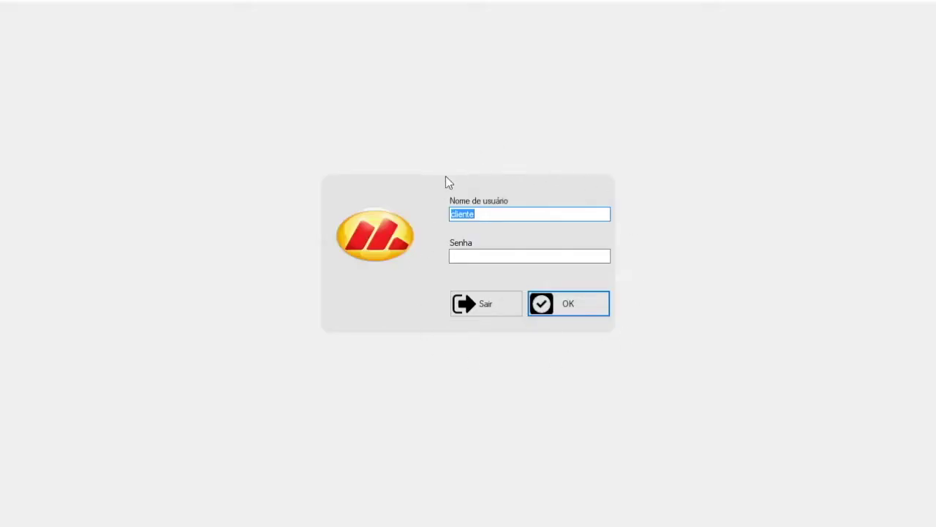
Enter the cliente password at the login screen and sign in
{"action": "left_click", "coordinate": [500, 214]}
{"action": "left_click", "coordinate": [497, 256]}
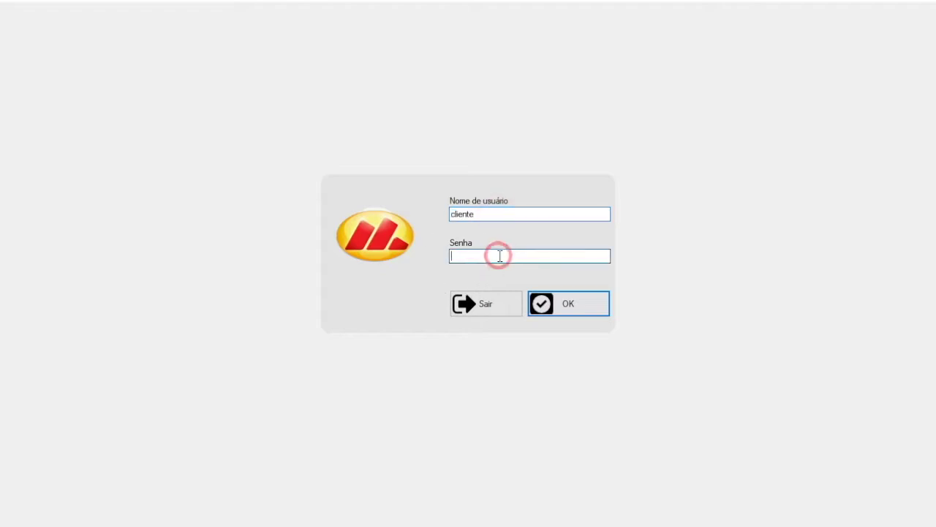
{"action": "type", "text": "123"}
{"action": "key", "text": "Return"}
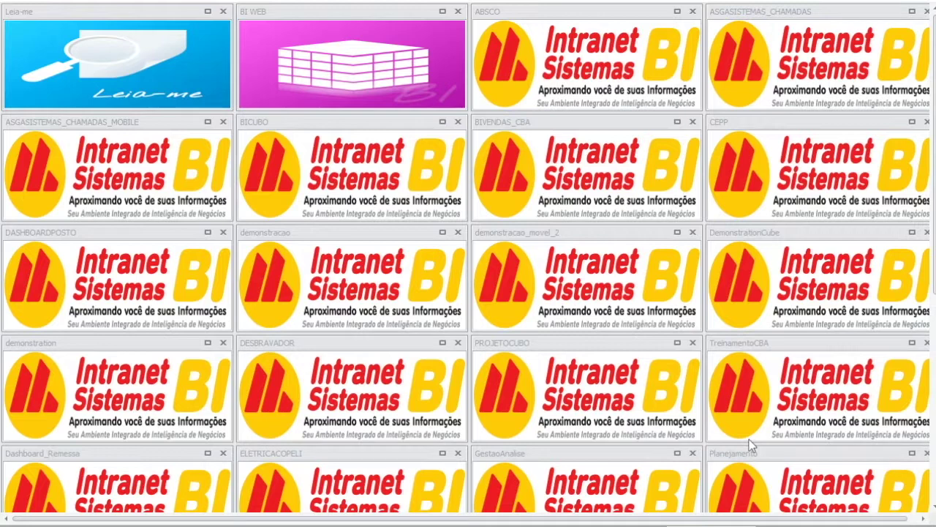
Open Usuários from the gallery's context menu and enter user 'cliente' with its password
{"action": "right_click", "coordinate": [736, 485]}
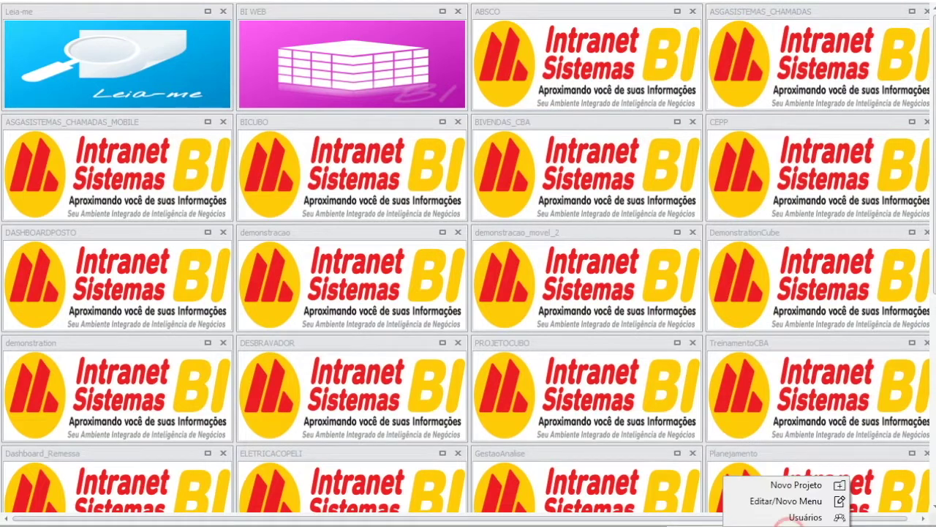
{"action": "left_click", "coordinate": [799, 518]}
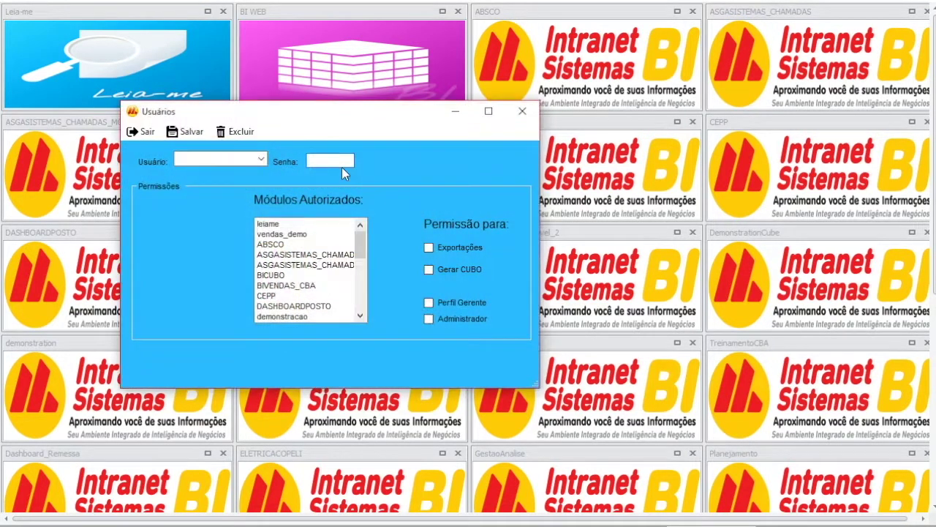
{"action": "left_click", "coordinate": [260, 160]}
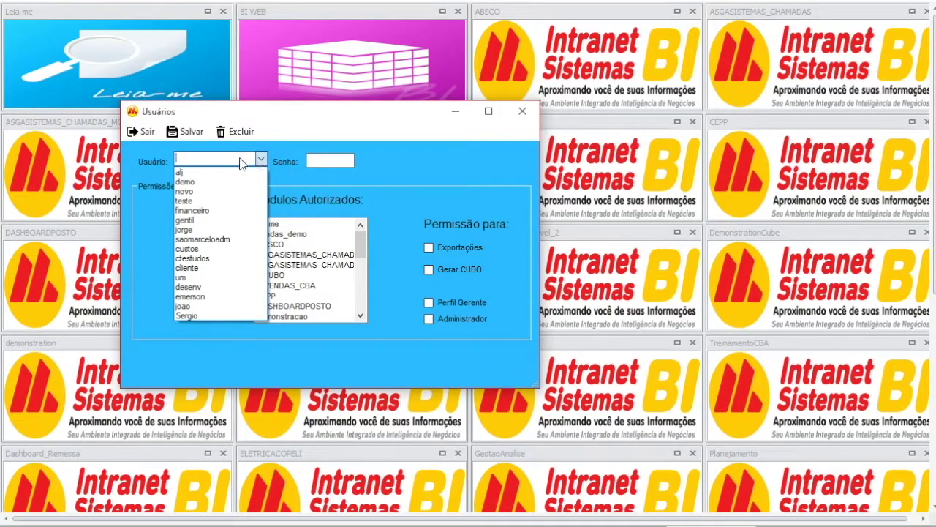
{"action": "type", "text": "v"}
{"action": "key", "text": "BackSpace"}
{"action": "type", "text": "cliente"}
{"action": "key", "text": "Tab"}
{"action": "type", "text": "123"}
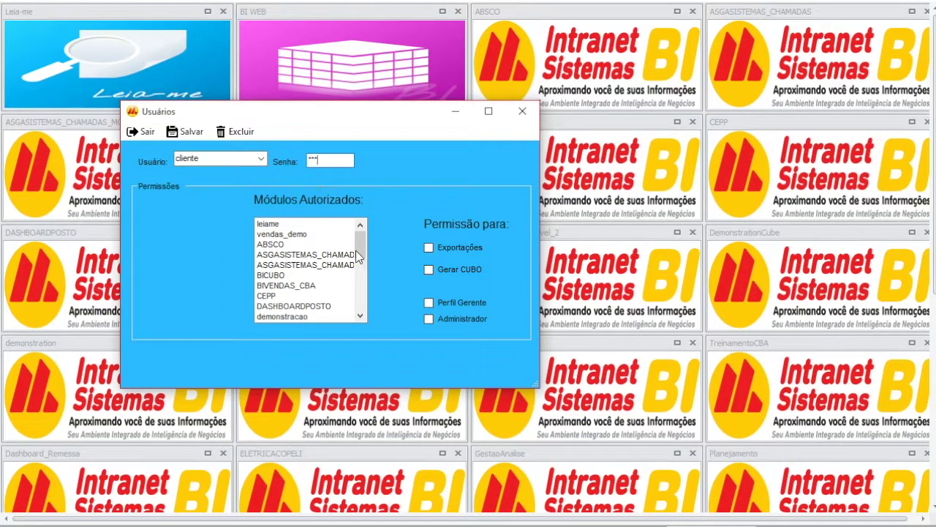
Authorize the GestaoAnalise, TreinamentoCBA, DESBRAVADOR and demonstracao modules, then close the window
{"action": "mouse_move", "coordinate": [360, 248]}
{"action": "left_mouse_down"}
{"action": "mouse_move", "coordinate": [360, 279]}
{"action": "mouse_move", "coordinate": [369, 230]}
{"action": "mouse_move", "coordinate": [359, 284]}
{"action": "mouse_move", "coordinate": [364, 250]}
{"action": "left_mouse_up"}
{"action": "left_click_drag", "start_coordinate": [360, 241], "coordinate": [360, 281]}
{"action": "left_click", "coordinate": [323, 275]}
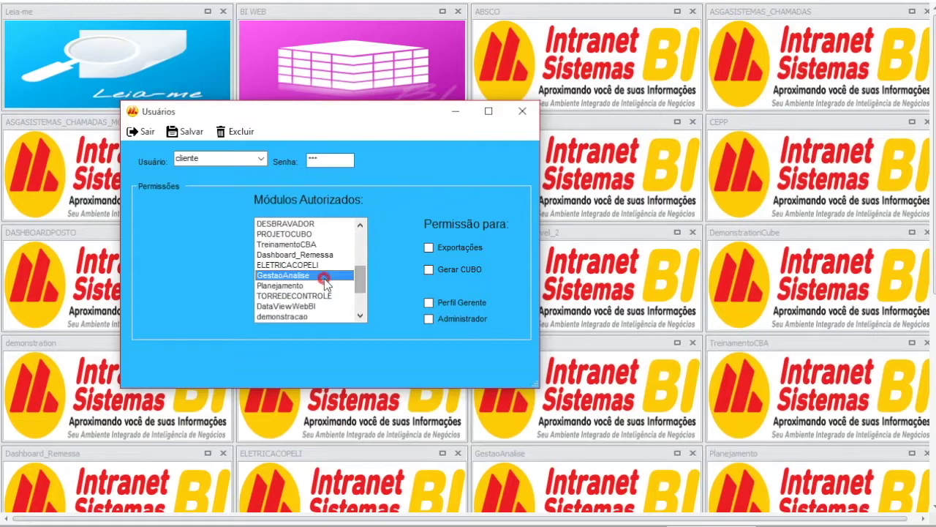
{"action": "left_click", "coordinate": [307, 245], "text": "ctrl"}
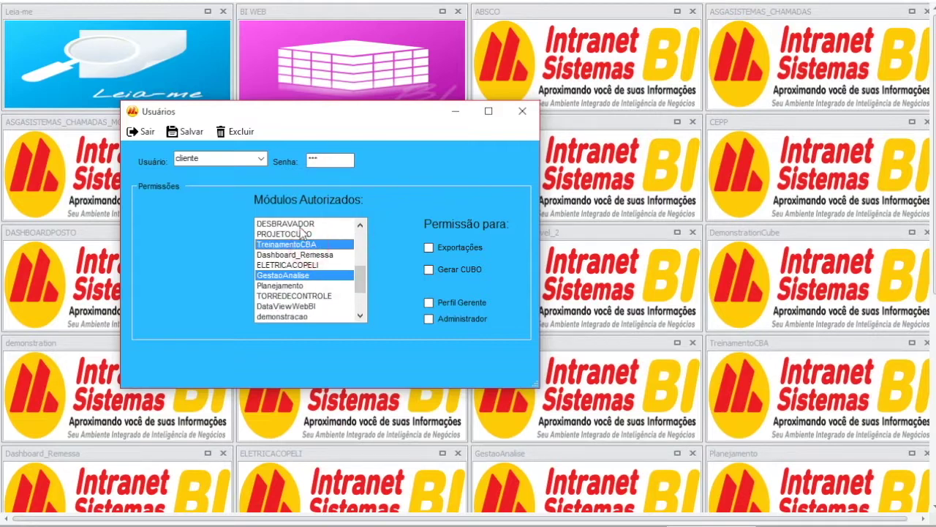
{"action": "left_click", "coordinate": [302, 224], "text": "ctrl"}
{"action": "left_click_drag", "start_coordinate": [360, 271], "coordinate": [360, 251]}
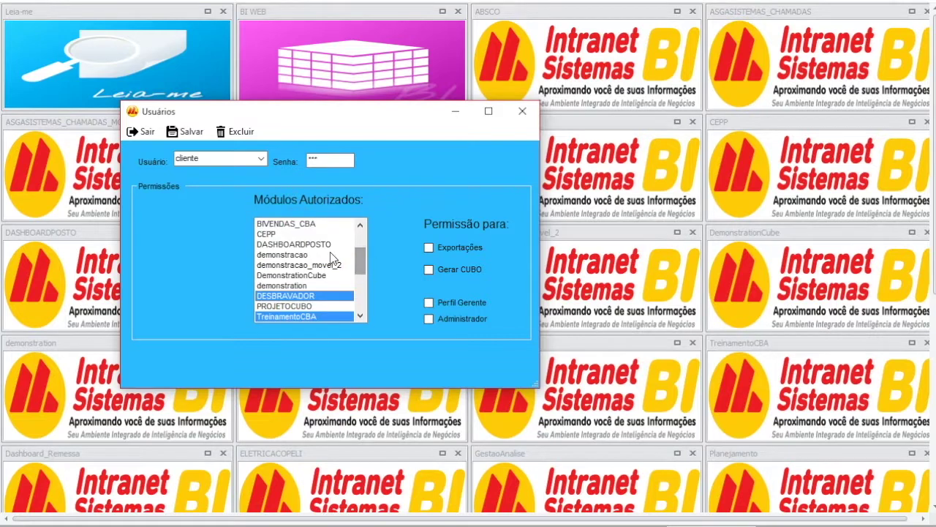
{"action": "left_click", "coordinate": [308, 254], "text": "ctrl"}
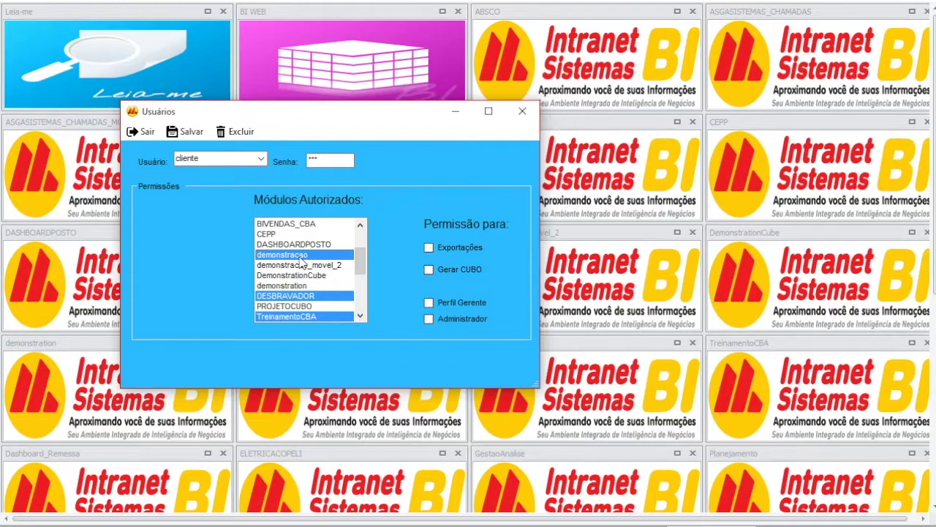
{"action": "left_click", "coordinate": [522, 111]}
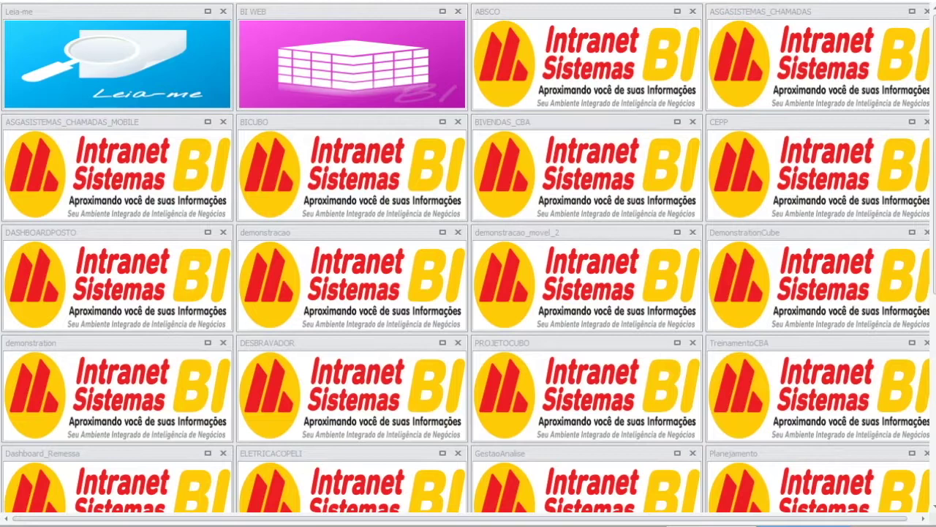
Open Editar/Novo Menu from the bottom-right actions button to edit the dashboard tabs
{"action": "left_click", "coordinate": [799, 525]}
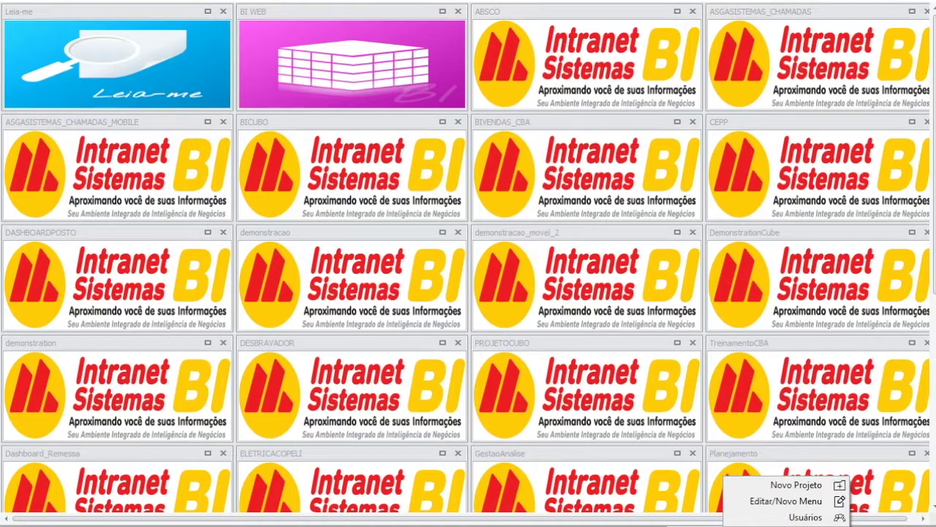
{"action": "left_click", "coordinate": [788, 501]}
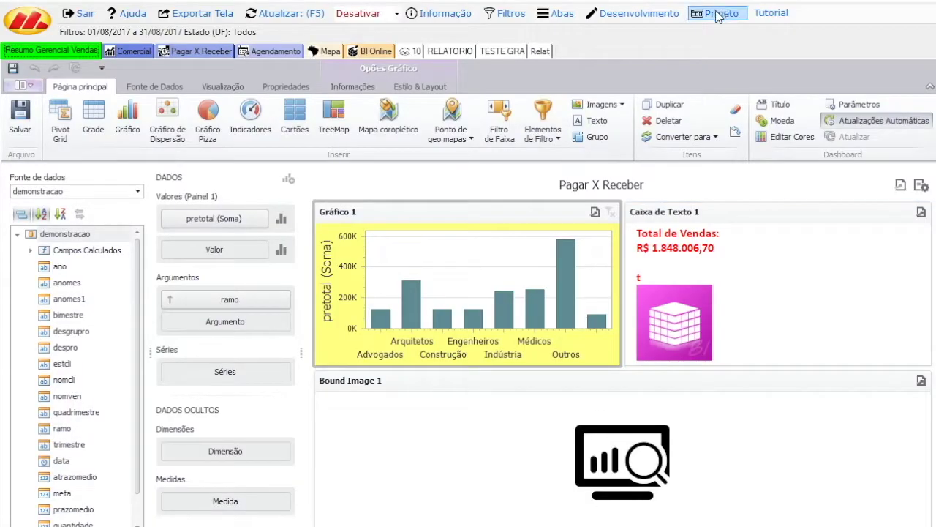
In Configurar > Licenciamento e Arquivos, set Conexão usuários to Conexão do Projeto
{"action": "left_click", "coordinate": [719, 13]}
{"action": "mouse_move", "coordinate": [744, 63]}
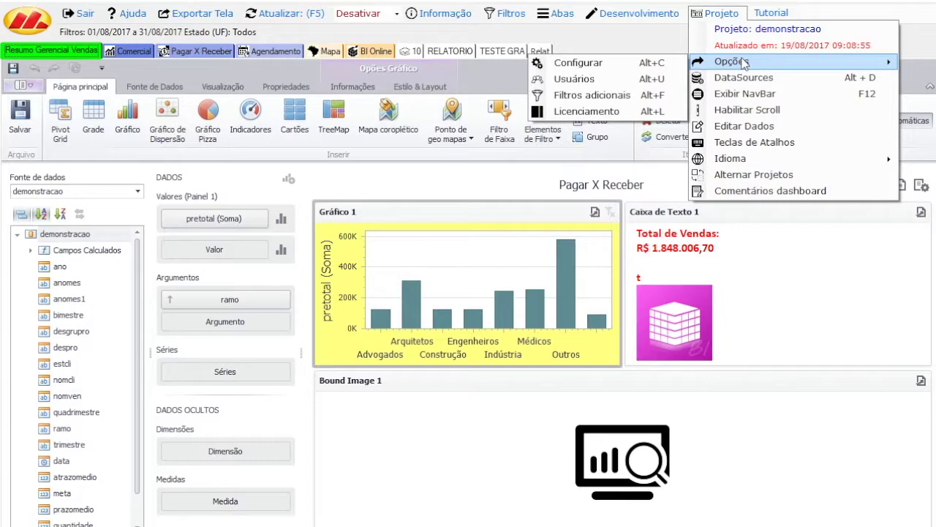
{"action": "left_click", "coordinate": [658, 63]}
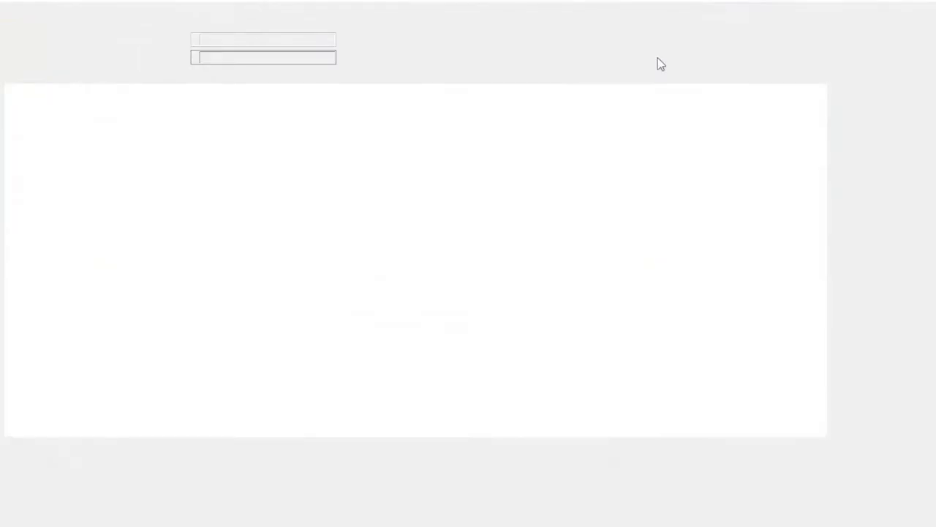
{"action": "left_click", "coordinate": [576, 77]}
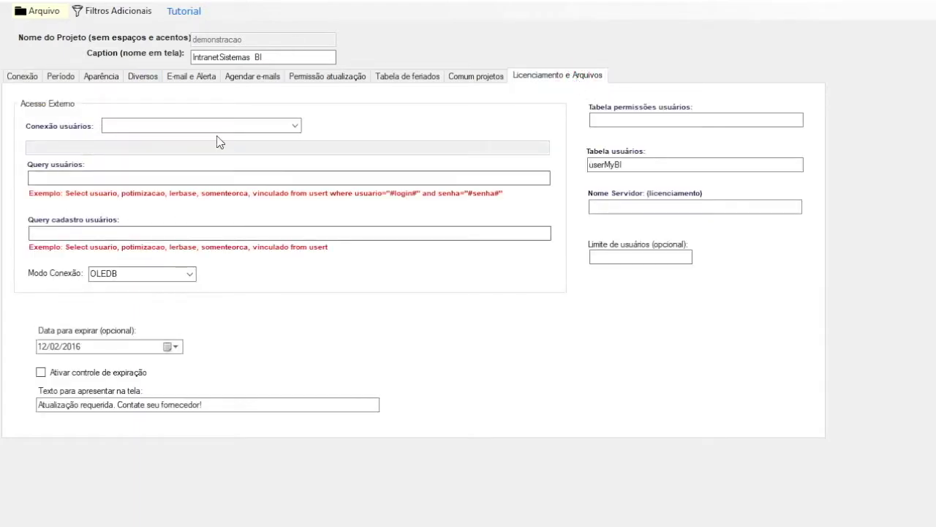
{"action": "left_click", "coordinate": [294, 125]}
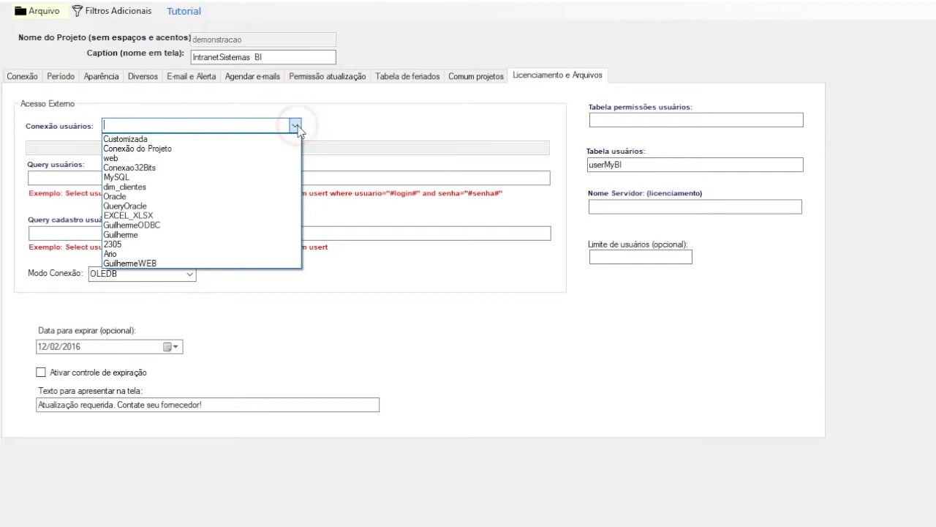
{"action": "left_click", "coordinate": [216, 149]}
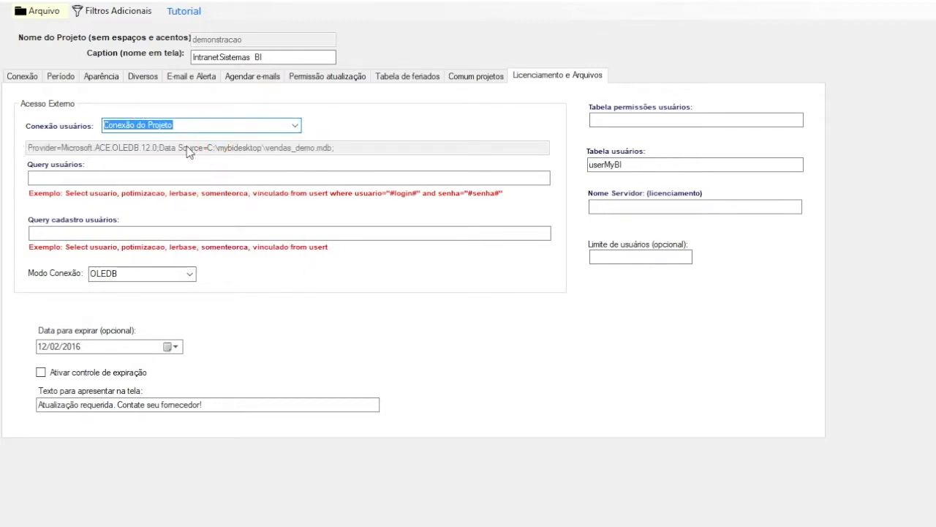
{"action": "left_click", "coordinate": [48, 177]}
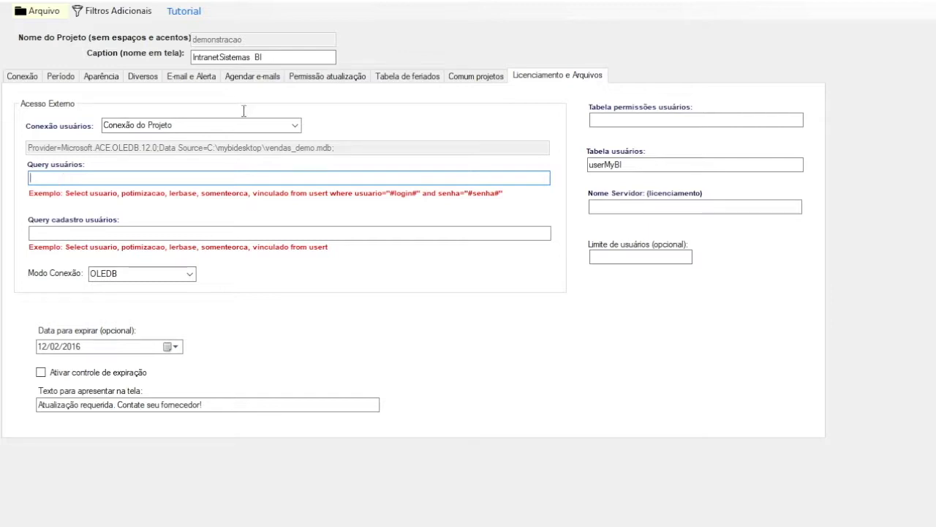
Switch Conexão usuários to Customizada and select part of its Provider connection string
{"action": "left_click", "coordinate": [295, 125]}
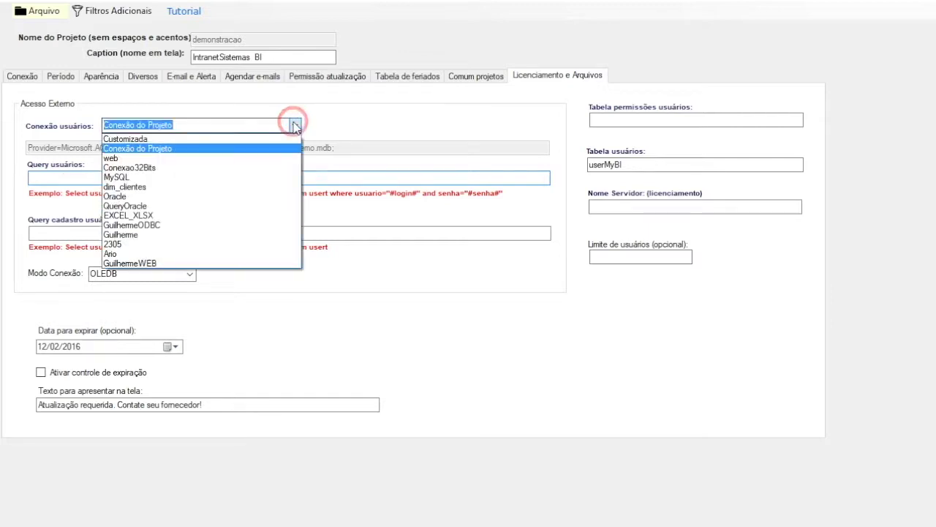
{"action": "left_click", "coordinate": [219, 138]}
{"action": "left_click_drag", "start_coordinate": [342, 149], "coordinate": [151, 84]}
{"action": "left_click", "coordinate": [77, 177]}
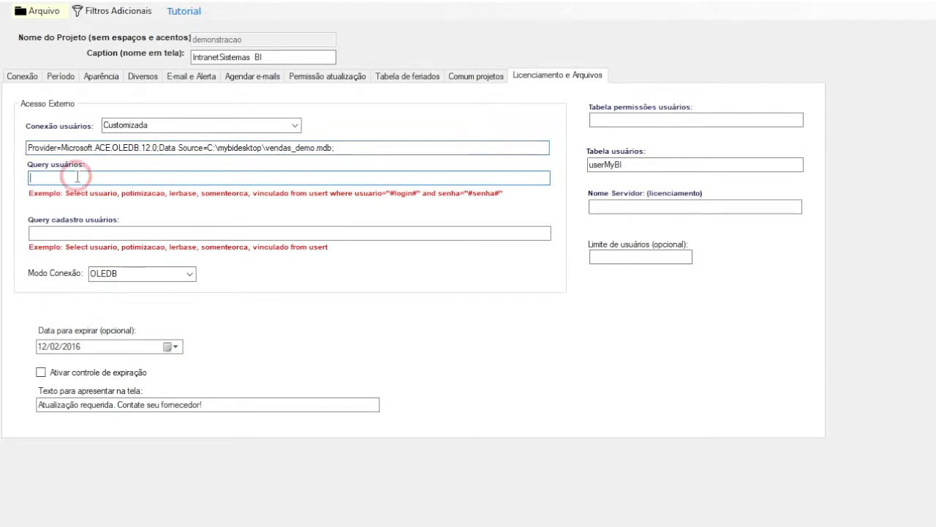